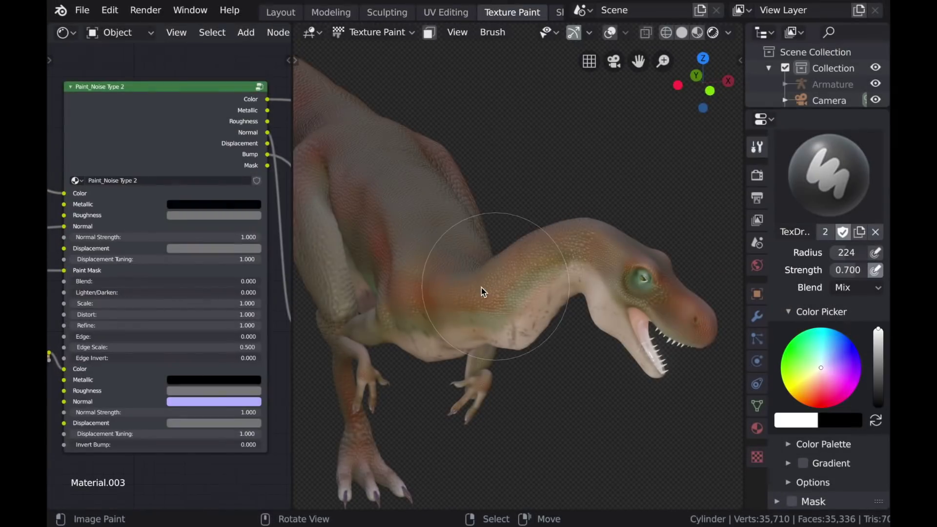
- Paint a mossy streak along the dinosaur's neck and back, and set its Paint_Noise node's Scale to 10.6 and Refine to 0.54
mouse_move(436, 231)
mouse_down()
mouse_move(416, 190)
mouse_move(382, 200)
mouse_up()
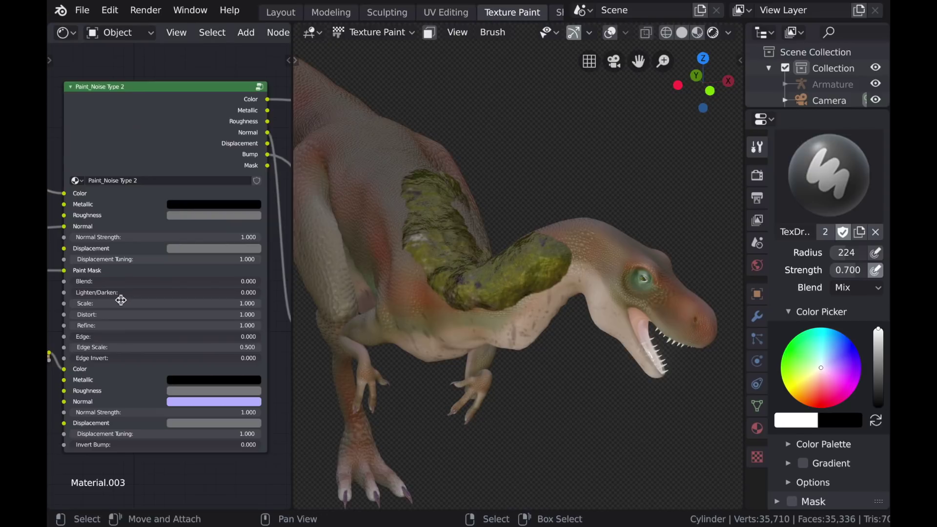
drag(121, 302, 150, 302)
shift+drag(122, 325, 103, 326)
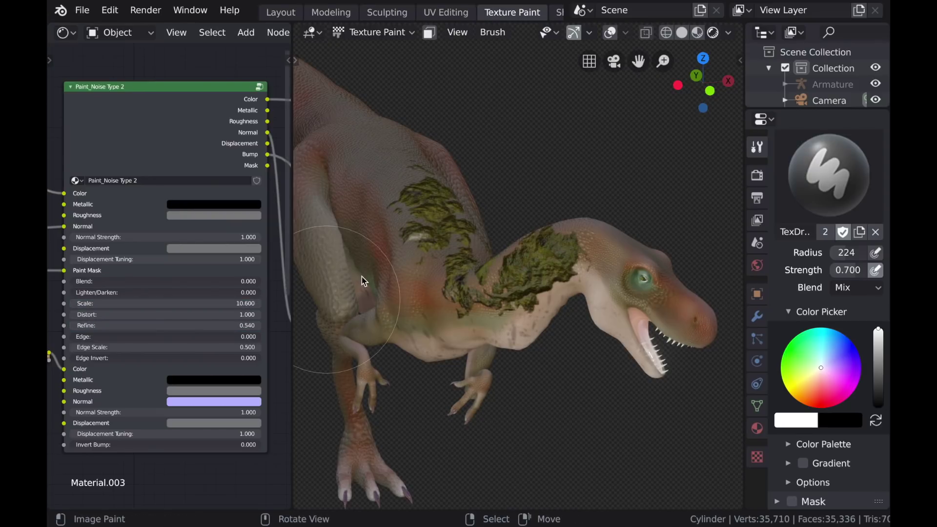
mouse_move(566, 271)
middle_down()
mouse_move(575, 266)
mouse_move(524, 282)
middle_up()
scroll(543, 272, up, 4)
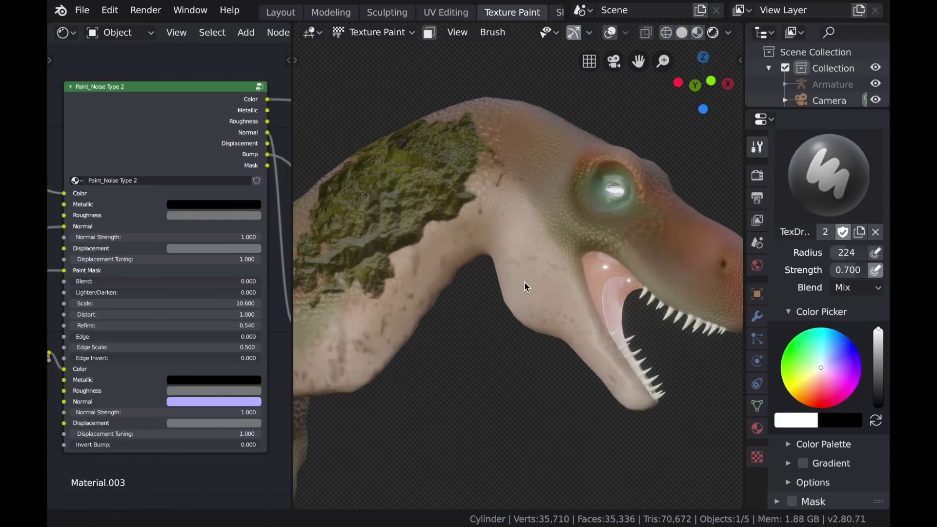
shift+middle_drag(615, 205, 587, 206)
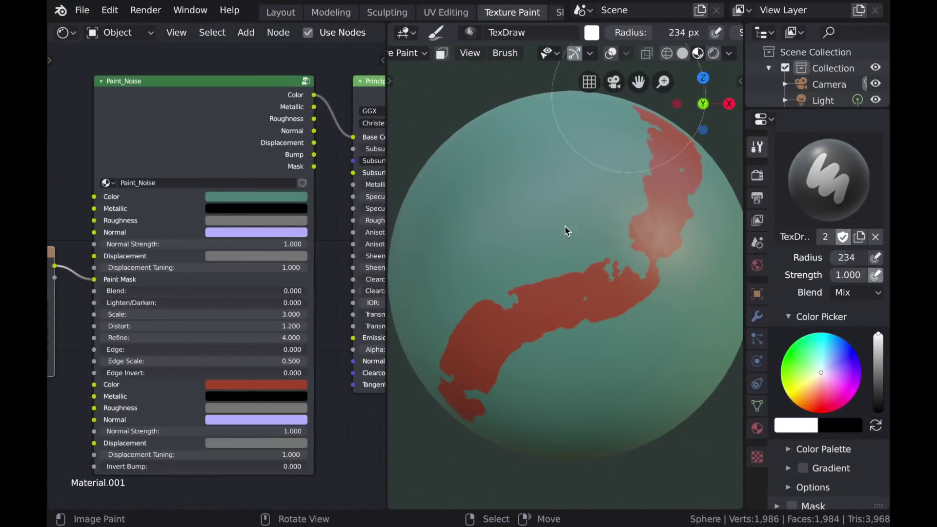
- Adjust the Distort, Refine, Scale and Edge Scale of the sphere's Paint_Noise node to reshape the red paint's edges
mouse_move(183, 326)
mouse_down()
mouse_move(253, 326)
mouse_move(196, 326)
mouse_up()
drag(276, 338, 342, 362)
drag(195, 314, 234, 314)
drag(196, 361, 215, 361)
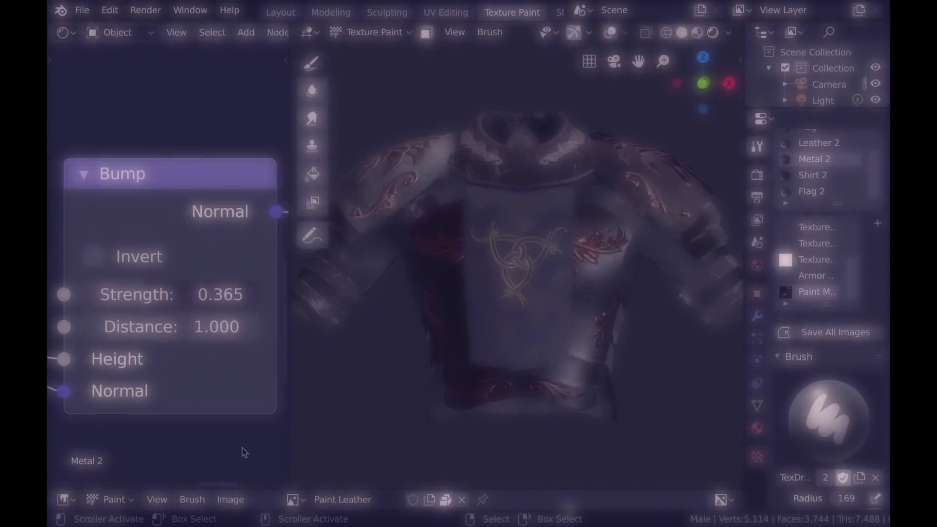
- Try a different Bump strength on the armor's Metal 2 material
drag(156, 304, 241, 297)
right_click(242, 298)
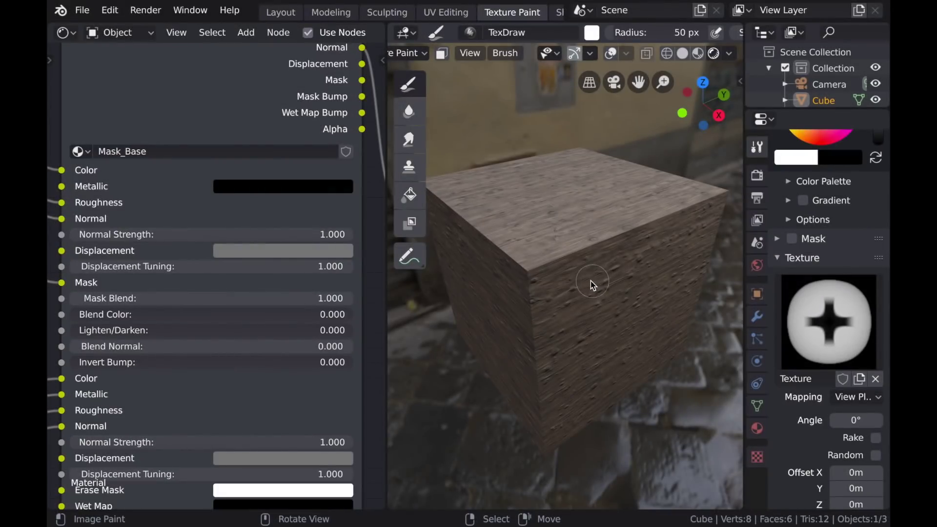
- Enlarge the brush radius to 106 px and stamp the cross-head screw texture near the corners of the wooden cube's faces
key(f)
click(613, 275)
middle_drag(619, 251, 593, 293)
key(bracketleft)
key(bracketleft)
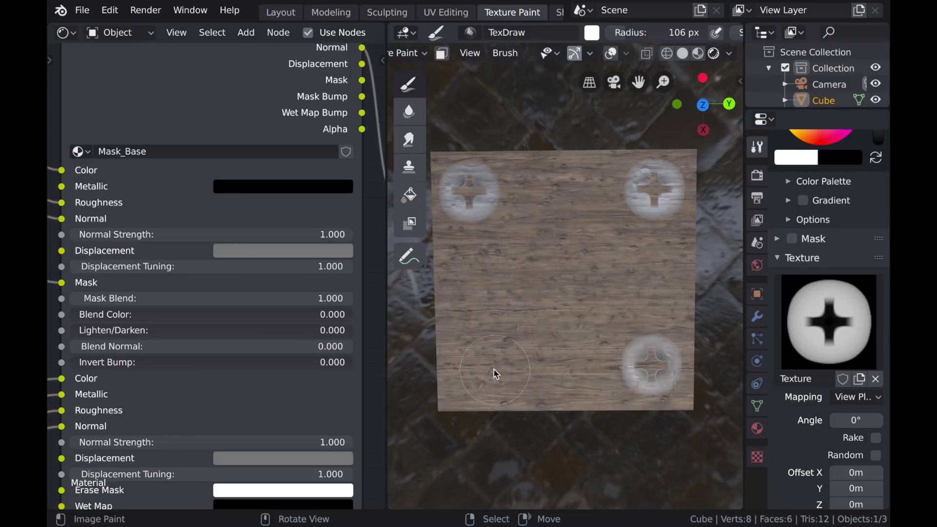
middle_drag(541, 399, 556, 307)
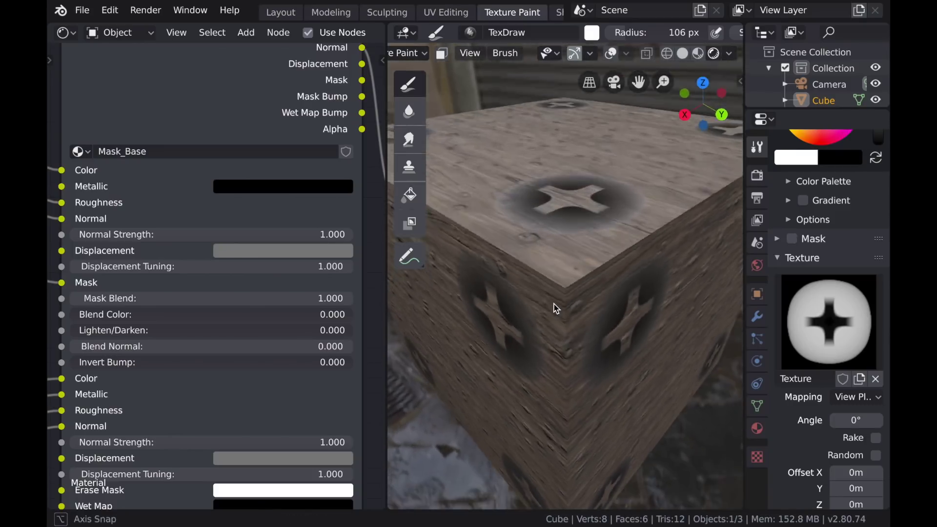
- Connect the Mask_Base node's Mask Bump output to the Height input of the Bump node
scroll(294, 268, down, 2)
middle_drag(293, 268, 206, 203)
scroll(203, 260, up, 1)
drag(158, 157, 190, 138)
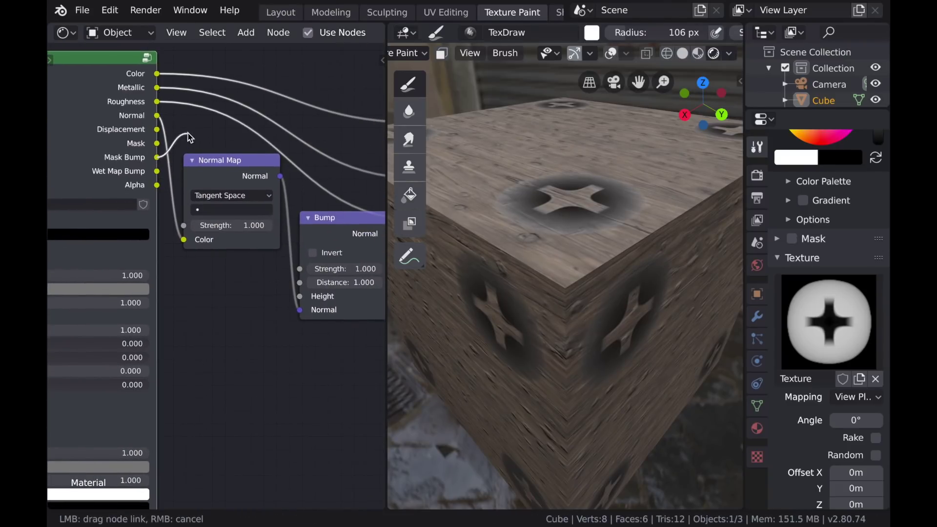
drag(303, 289, 304, 293)
- Set Mask Blend to 0 on the wooden cube's Mask_Base node
mouse_move(478, 268)
middle_down()
mouse_move(470, 268)
mouse_move(486, 269)
middle_up()
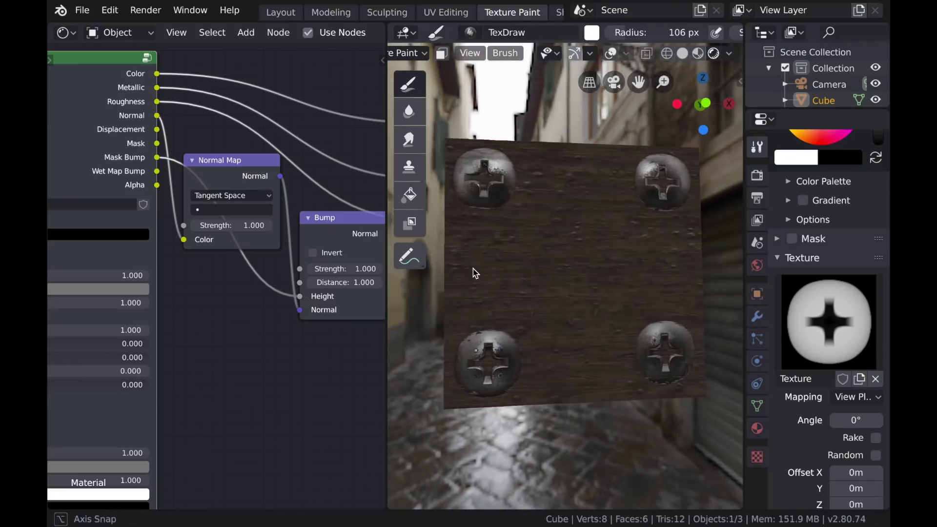
scroll(489, 295, up, 5)
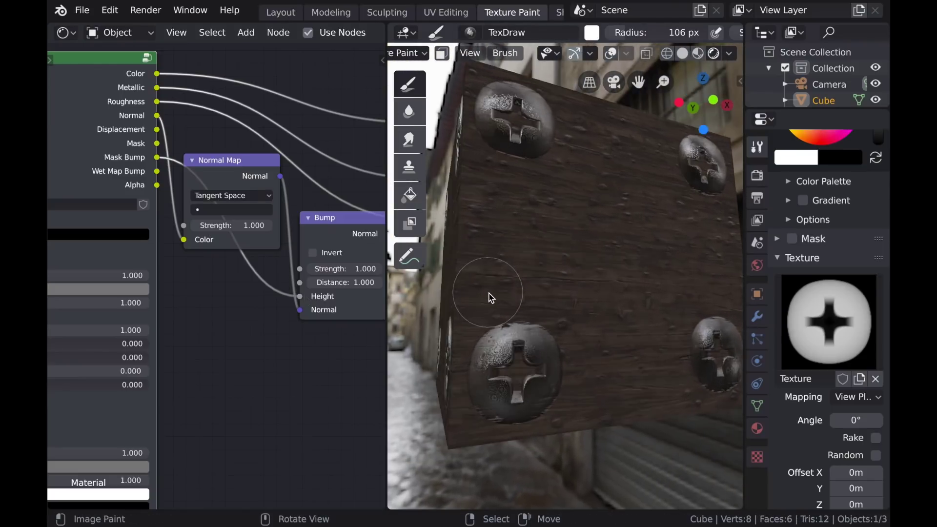
middle_drag(495, 314, 498, 305)
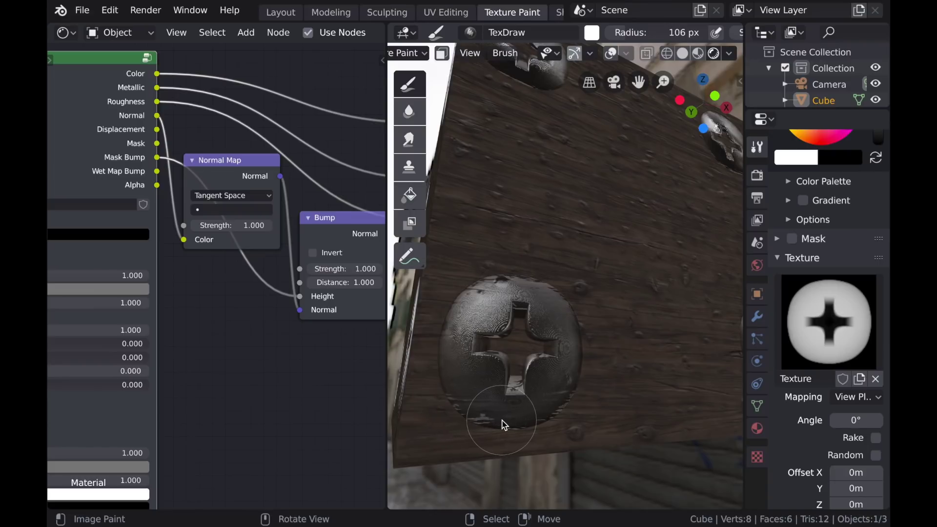
middle_drag(496, 418, 499, 410)
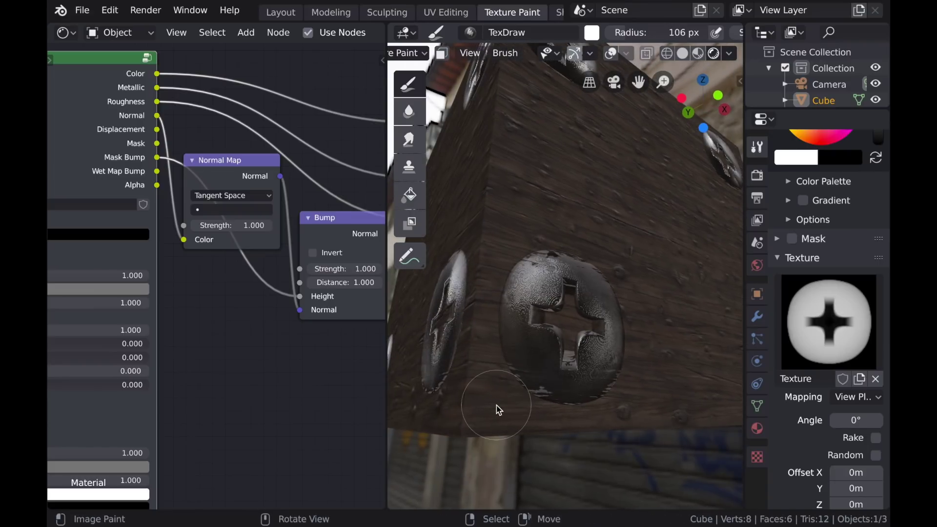
middle_drag(52, 327, 247, 276)
drag(273, 279, 225, 278)
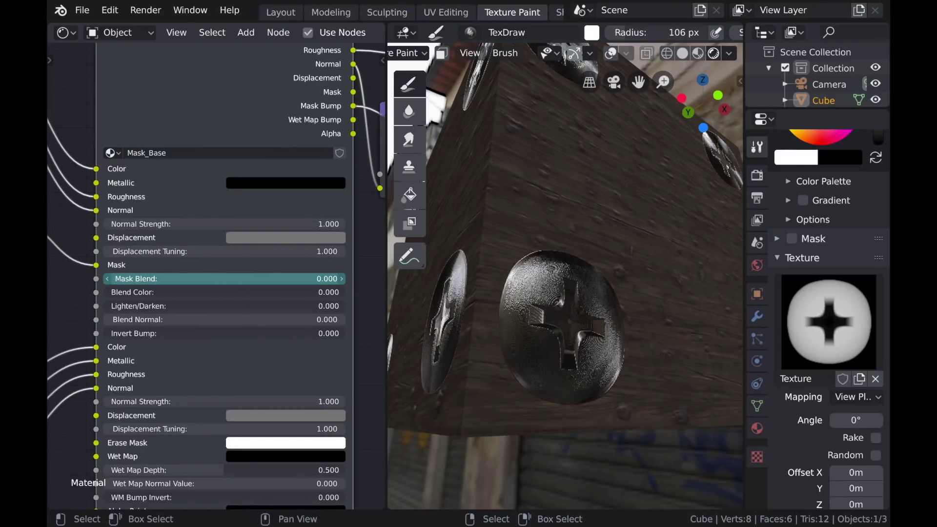
mouse_move(489, 288)
middle_down()
mouse_move(477, 321)
mouse_move(510, 297)
mouse_move(494, 293)
mouse_move(534, 289)
mouse_move(526, 278)
mouse_move(506, 281)
mouse_move(494, 299)
middle_up()
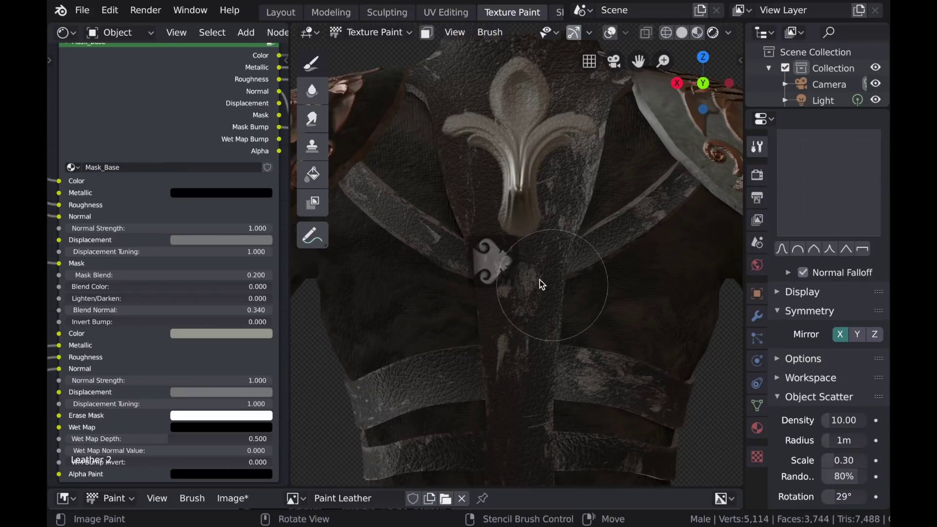
- Stamp mirrored metal ornaments beside the leather armor's central strap, below the fleur-de-lis
click(485, 291)
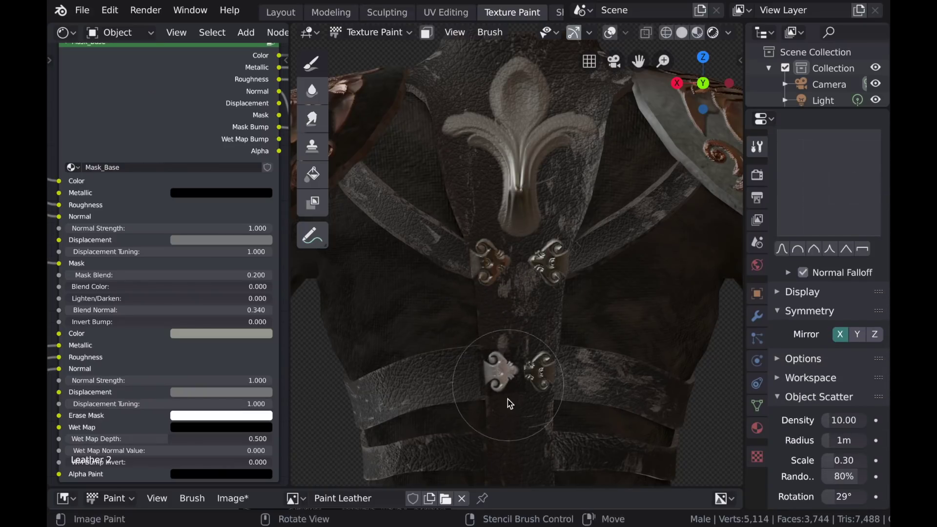
shift+middle_drag(510, 404, 502, 341)
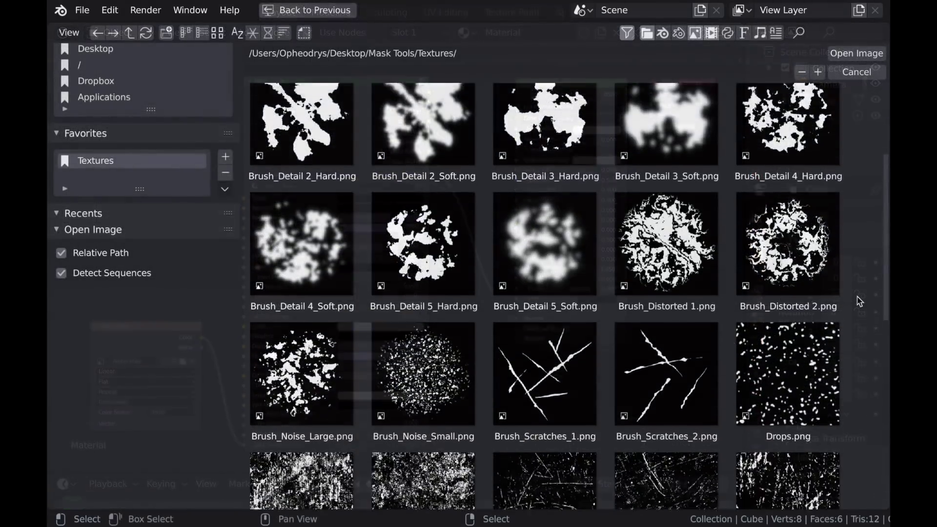
- Browse the brush and grunge mask images in the Mask Tools Textures folder
scroll(860, 301, down, 5)
scroll(860, 301, down, 8)
scroll(860, 301, up, 8)
scroll(860, 301, up, 8)
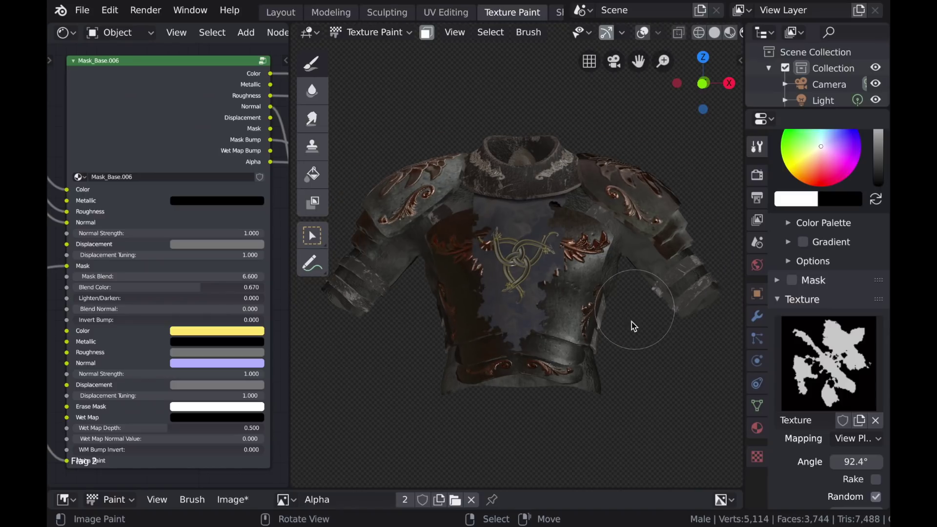
middle_drag(632, 324, 555, 352)
scroll(547, 355, up, 3)
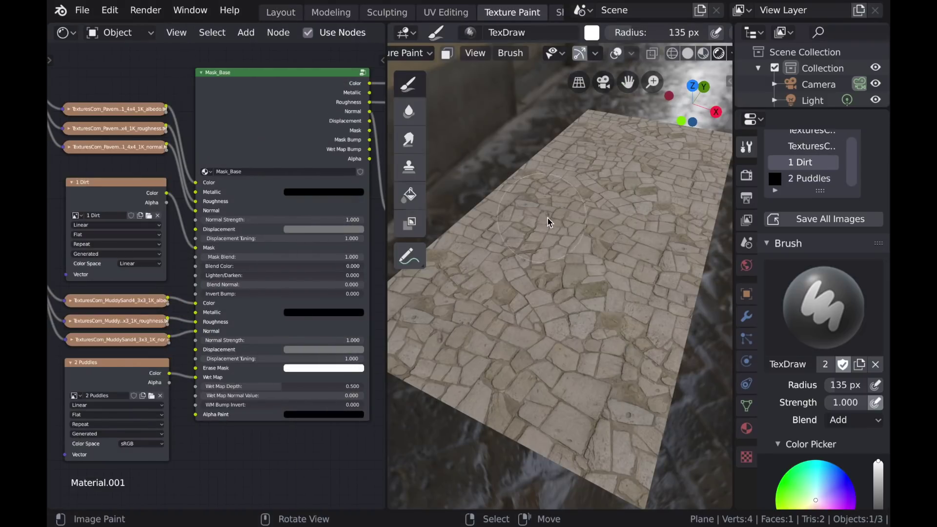
- Paint dirt along both long edges of the pavement plane on the 1 Dirt mask
alt+middle_drag(549, 222, 569, 251)
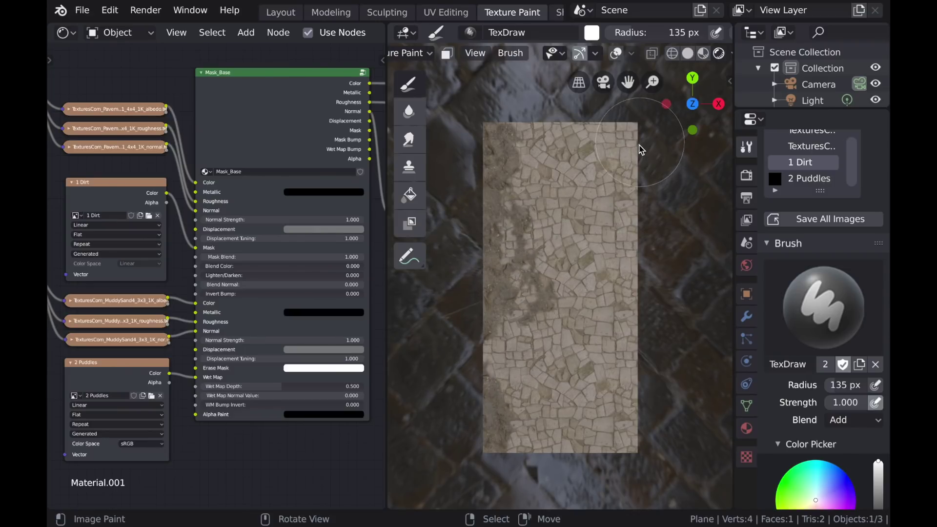
mouse_move(648, 256)
mouse_down()
mouse_move(642, 328)
mouse_move(654, 382)
mouse_up()
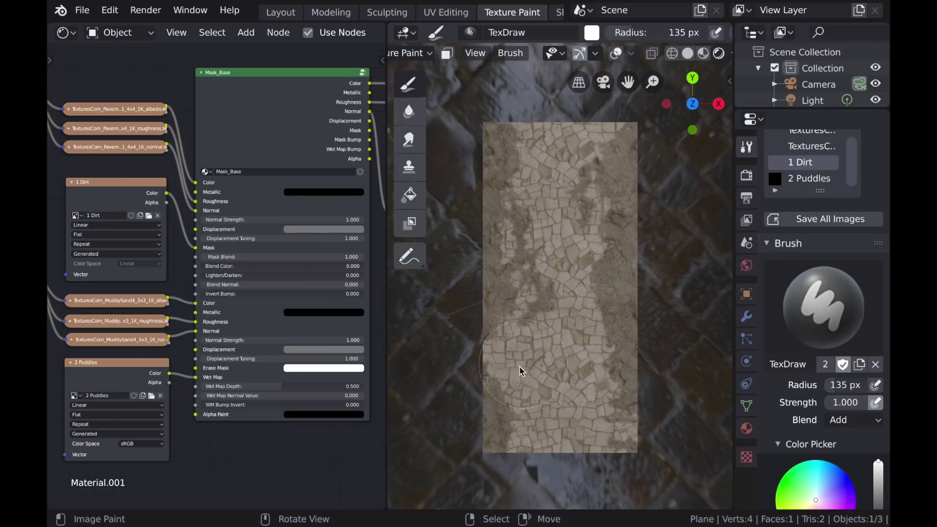
- Paint puddles down the middle of the pavement on the 2 Puddles mask, reducing the brush radius to 99 px along the way
mouse_move(532, 313)
middle_down()
mouse_move(540, 278)
mouse_move(550, 295)
mouse_move(577, 289)
mouse_move(566, 295)
middle_up()
mouse_move(674, 214)
middle_down()
mouse_move(611, 271)
mouse_move(588, 272)
mouse_move(610, 272)
middle_up()
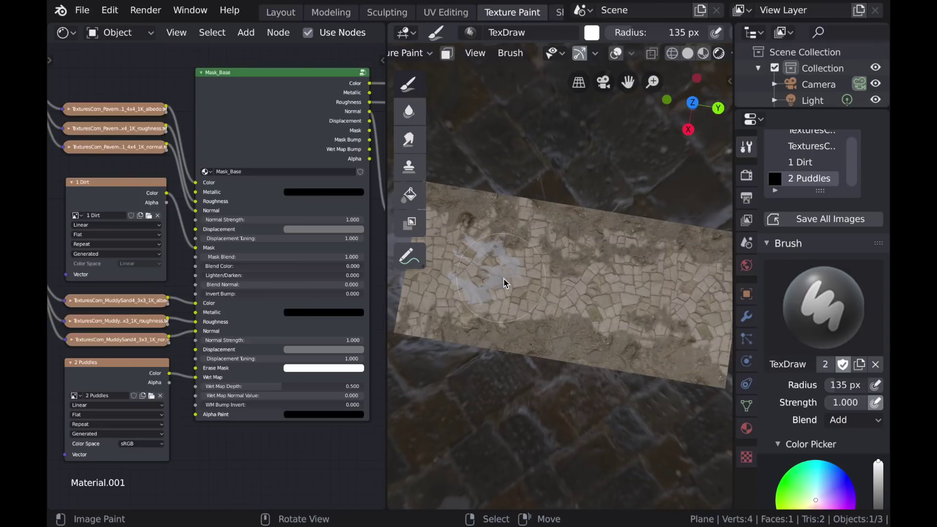
mouse_move(605, 300)
middle_down()
mouse_move(593, 288)
mouse_move(623, 295)
middle_up()
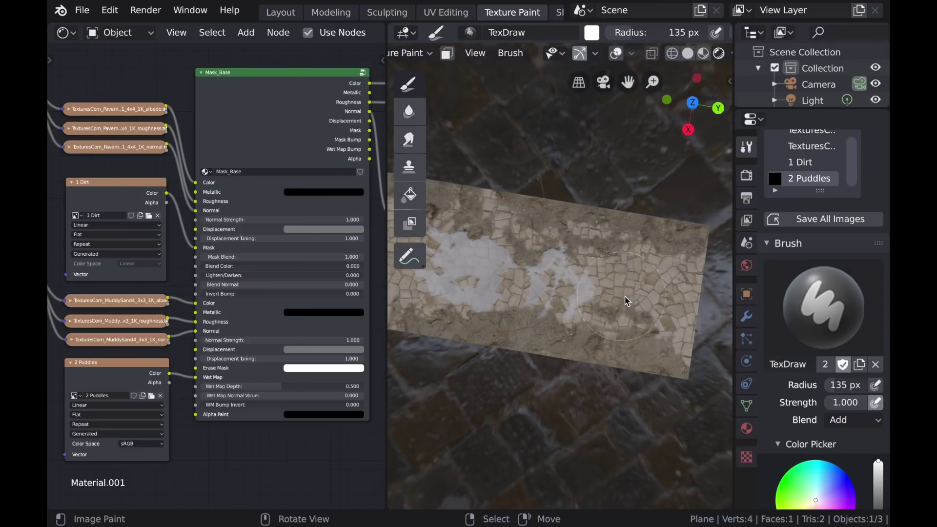
key(f)
click(621, 296)
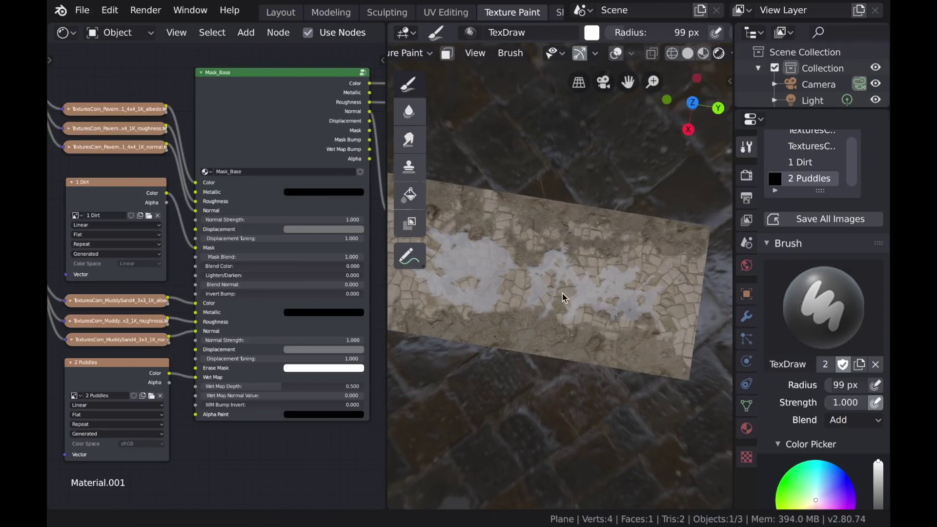
middle_drag(561, 295, 533, 280)
mouse_move(574, 303)
middle_down()
mouse_move(613, 278)
mouse_move(614, 309)
mouse_move(616, 301)
middle_up()
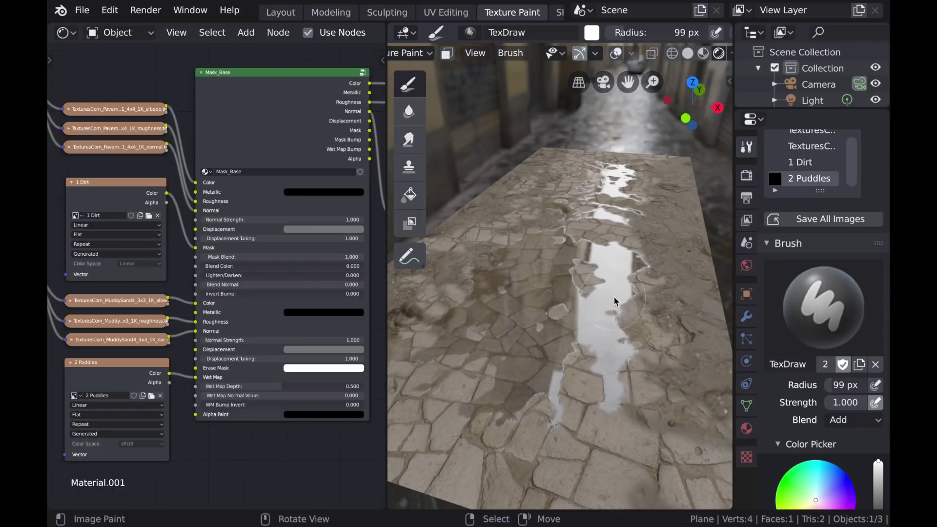
- Shift the pavement texture by setting its Mapping node's X location to -0.76 m
middle_drag(312, 226, 125, 279)
scroll(186, 275, up, 1)
middle_drag(197, 274, 191, 269)
drag(120, 206, 229, 282)
drag(120, 216, 309, 322)
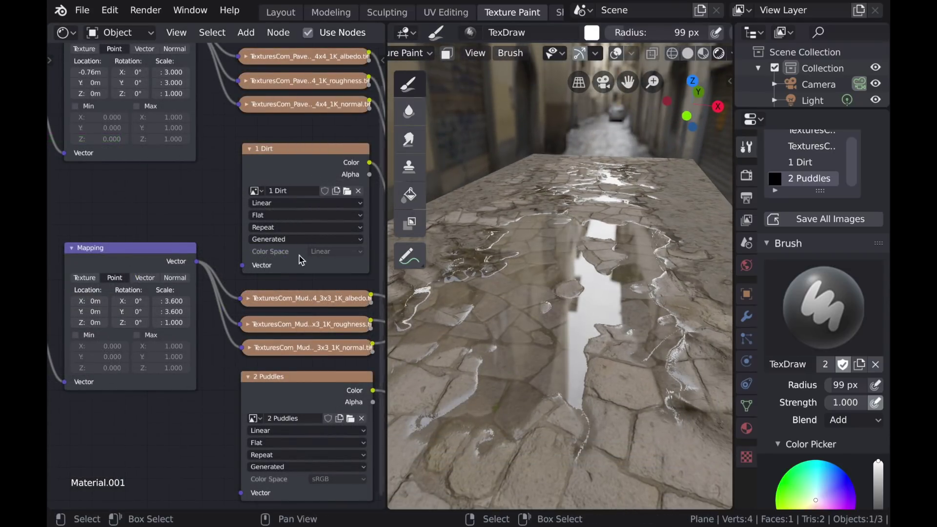
- Set the Wet Map Depth of the pavement's Mask_Base node to 0.639
scroll(300, 259, down, 5)
middle_drag(311, 271, 198, 285)
scroll(297, 361, up, 5)
mouse_move(308, 356)
middle_down()
mouse_move(226, 329)
mouse_move(212, 302)
middle_up()
scroll(226, 329, up, 3)
drag(172, 338, 216, 338)
key(Escape)
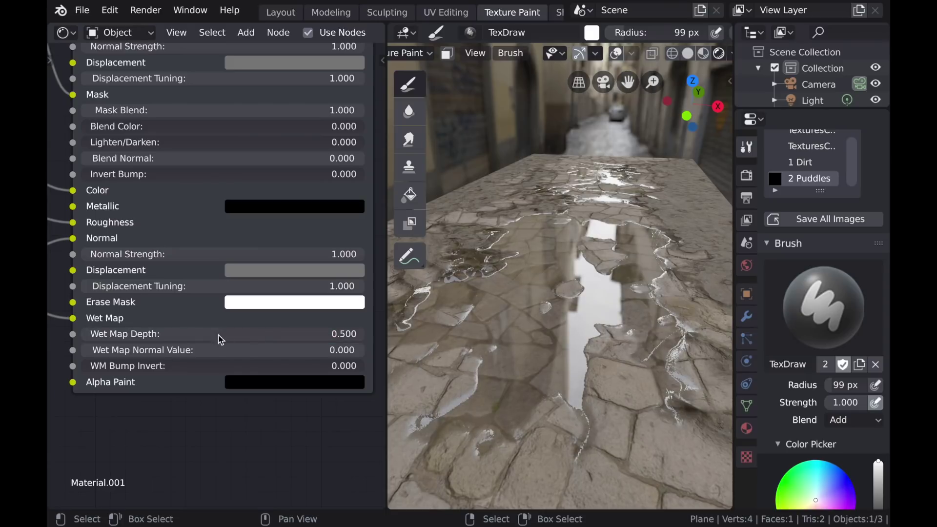
mouse_move(262, 350)
mouse_down()
mouse_move(274, 350)
mouse_move(261, 350)
mouse_up()
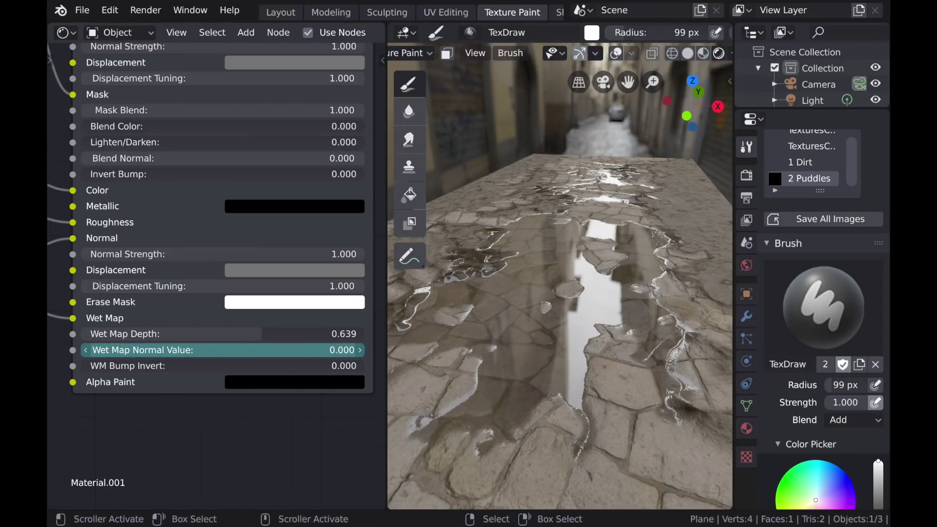
- Try different Wet Map Normal Value and WM Bump Invert settings for the puddles, including a bump invert of 0.892
mouse_move(163, 354)
mouse_down()
mouse_move(199, 352)
mouse_move(184, 352)
mouse_move(213, 366)
mouse_move(434, 366)
mouse_up()
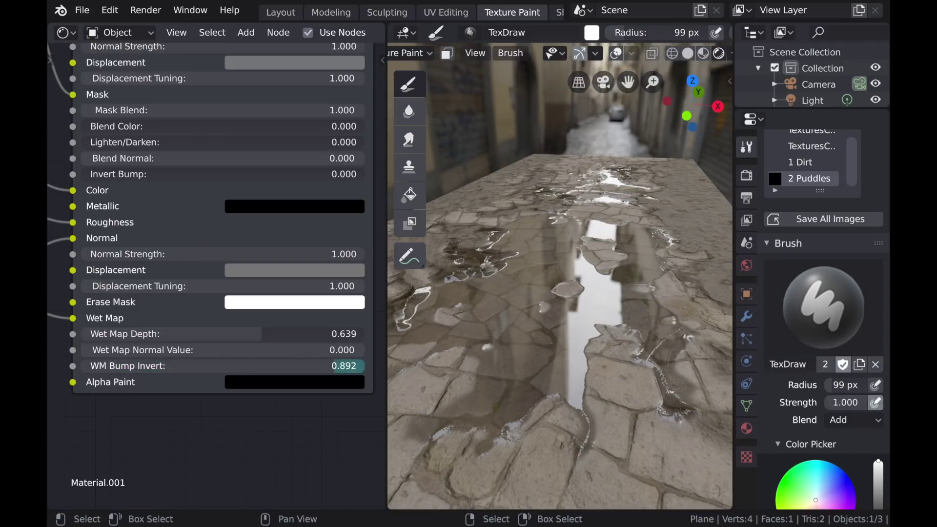
drag(169, 370, 116, 366)
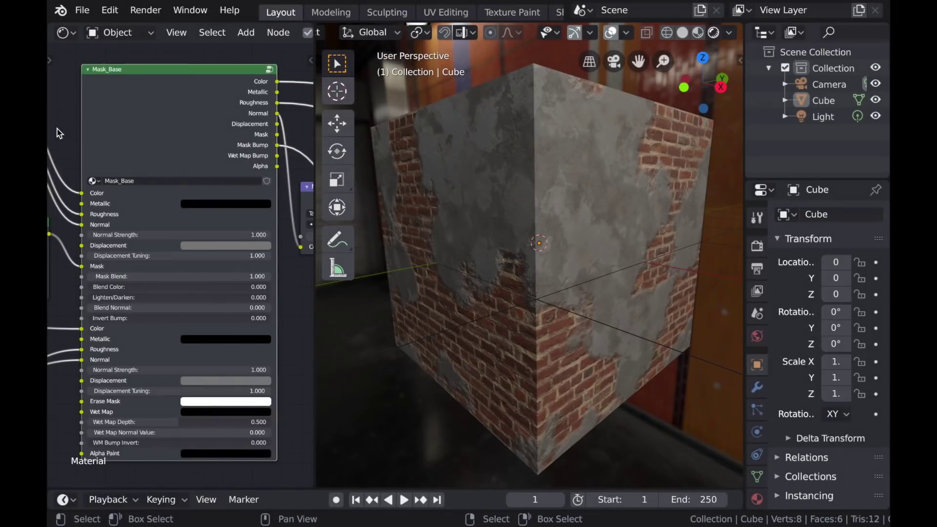
- Try different Blend Color and Blend Normal values on the Mask_Base node of the brick-and-plaster cube
scroll(187, 299, up, 1)
middle_drag(206, 293, 209, 294)
drag(128, 287, 327, 287)
right_click(280, 286)
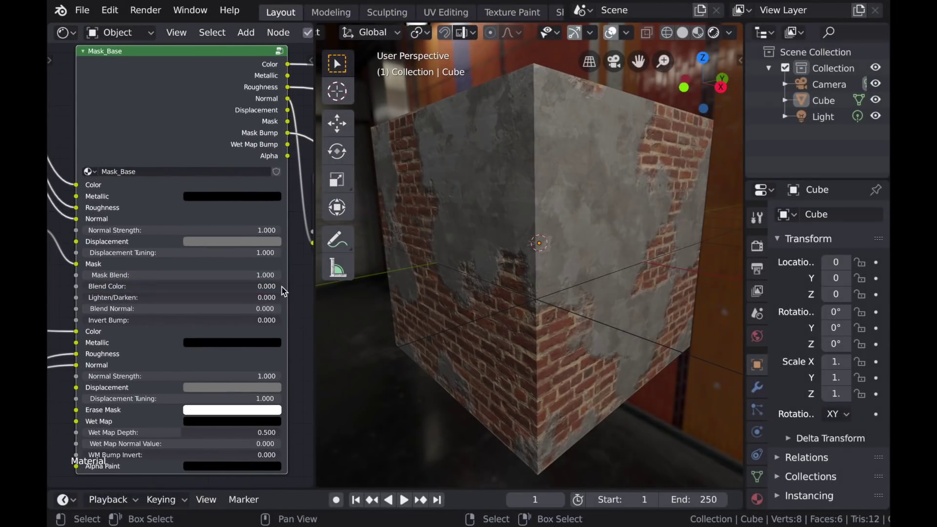
drag(141, 309, 88, 309)
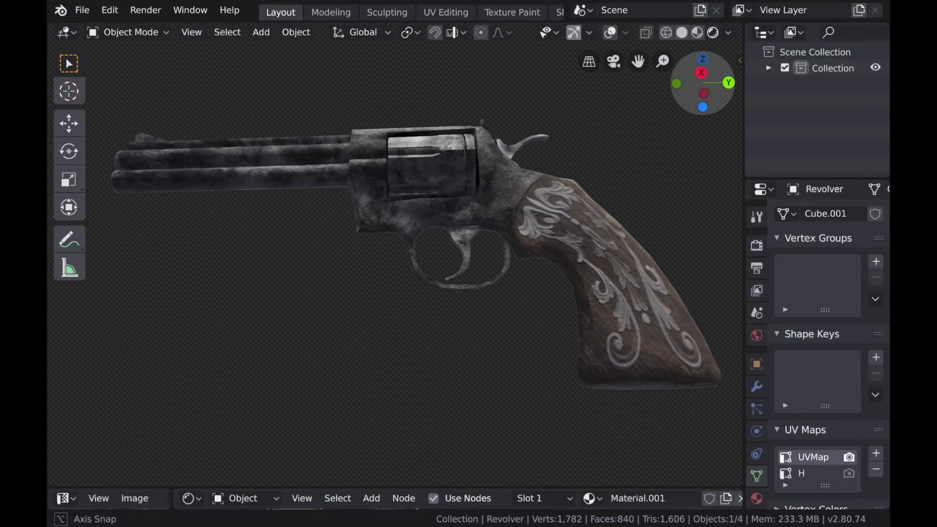
middle_drag(439, 264, 400, 273)
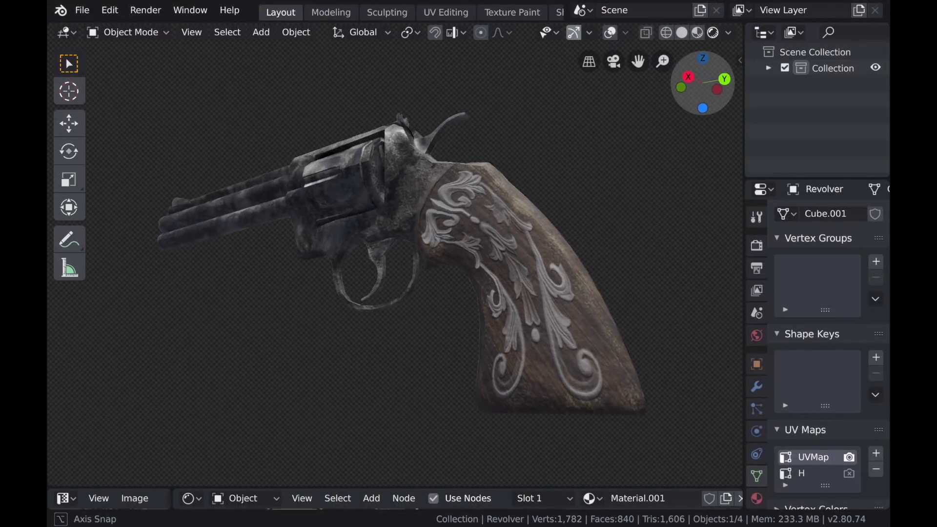